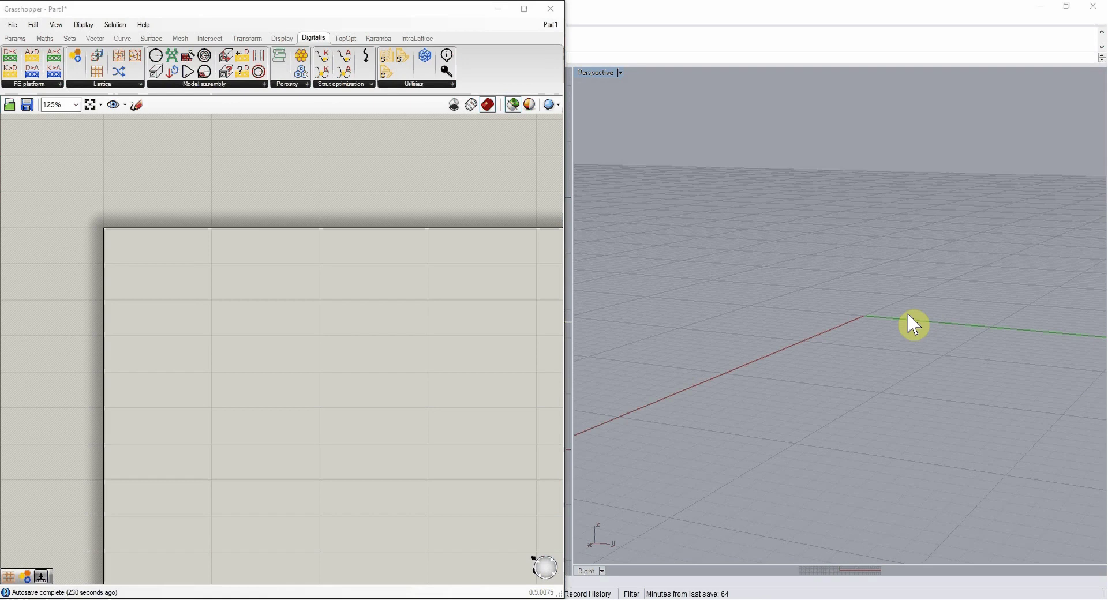
- Place a Unit cell component from the Digitalis Lattice tools and select it for Rhino preview
left_click(141, 87)
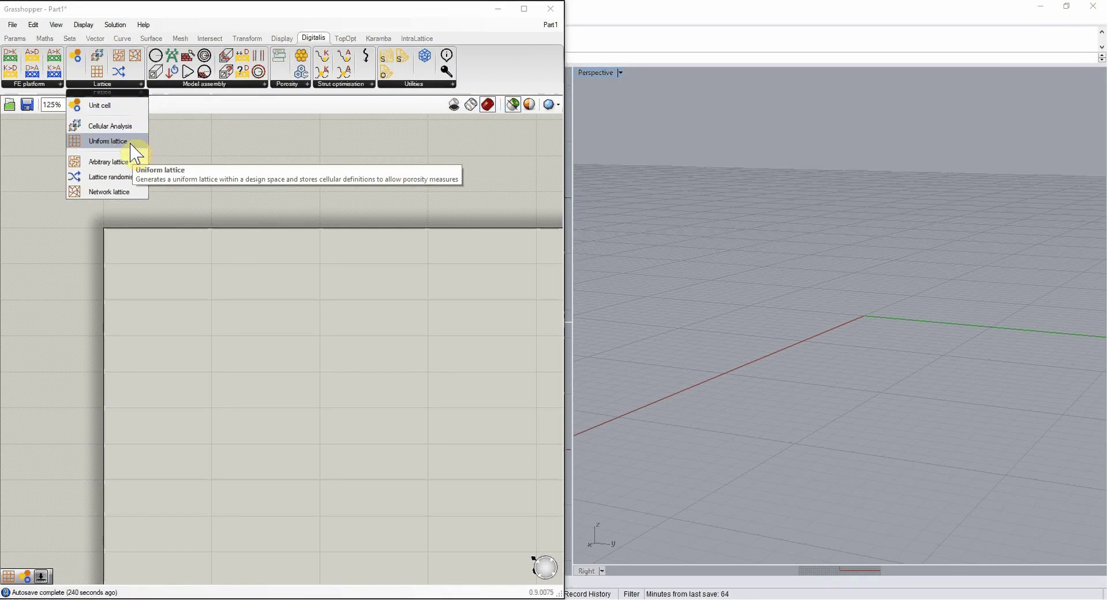
left_click(418, 40)
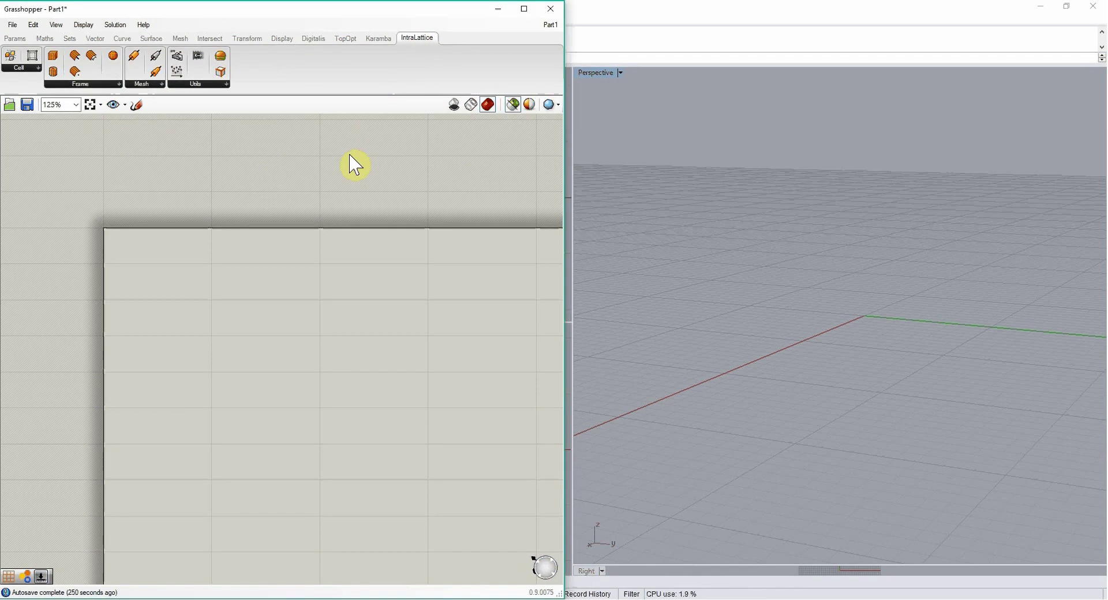
left_click(311, 35)
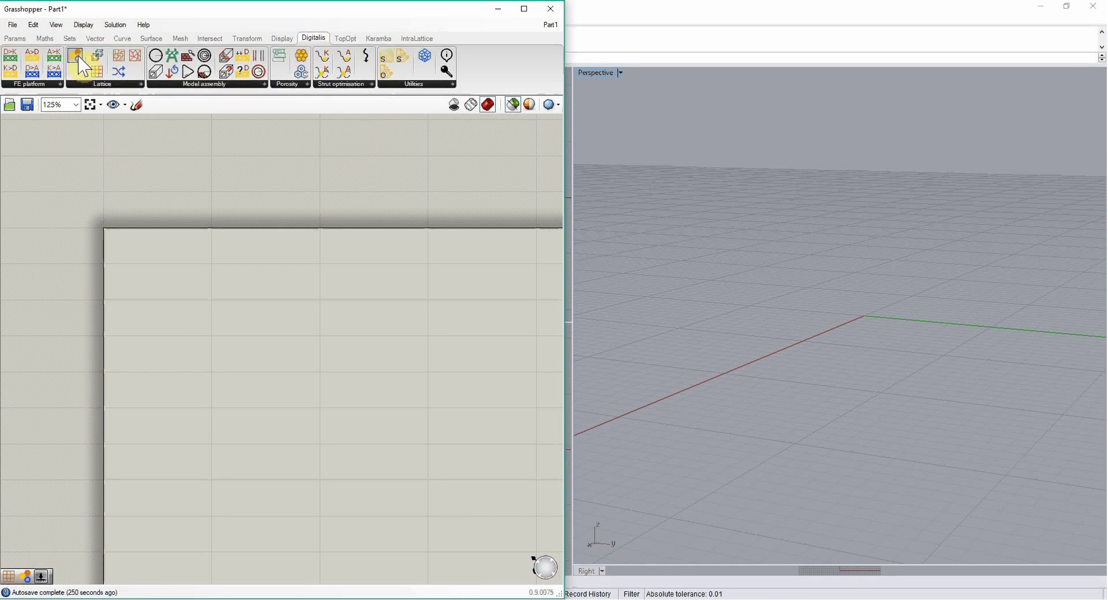
left_click_drag(79, 58, 347, 371)
left_click_drag(323, 319, 323, 319)
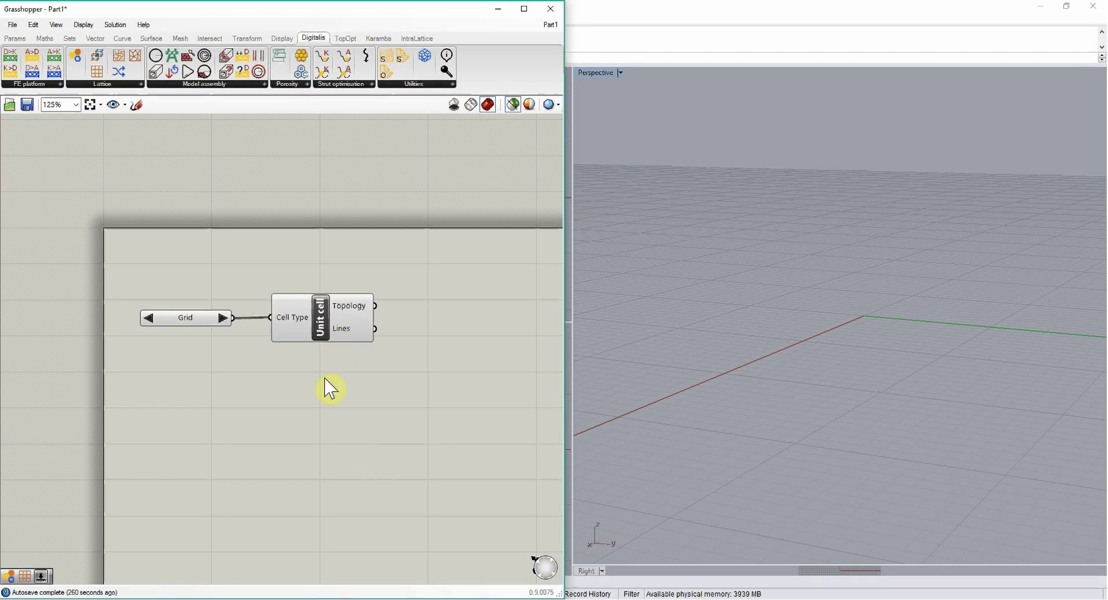
left_click(319, 312)
scroll(867, 310, "up", 6)
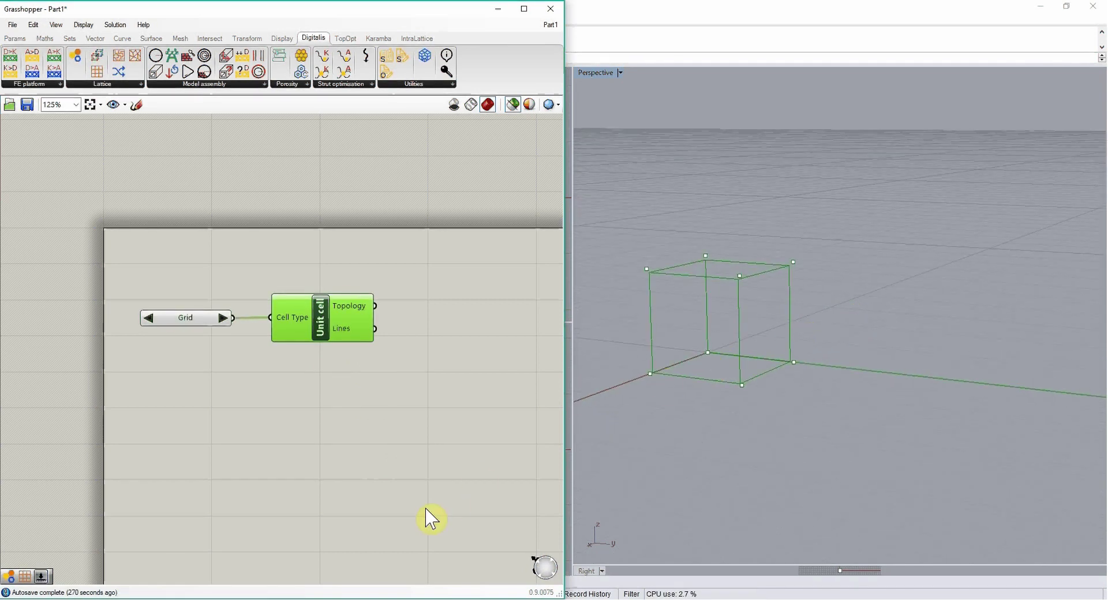
- Step the cell type from Grid through X, Star, Cross and Vintiles to Octet
left_click(223, 318)
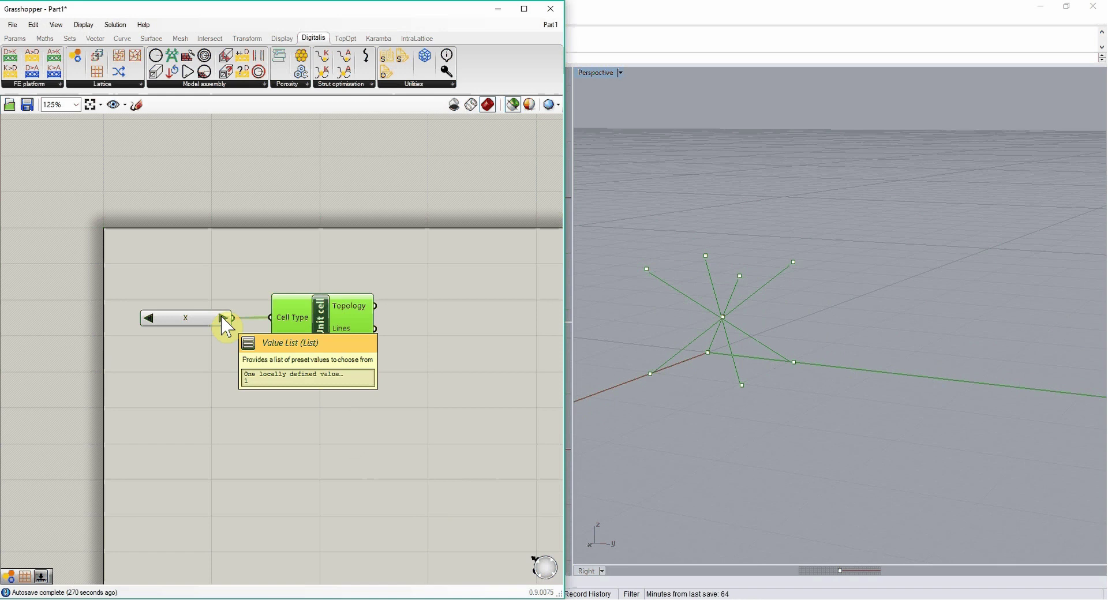
left_click(223, 318)
left_click(223, 318)
left_click(223, 318)
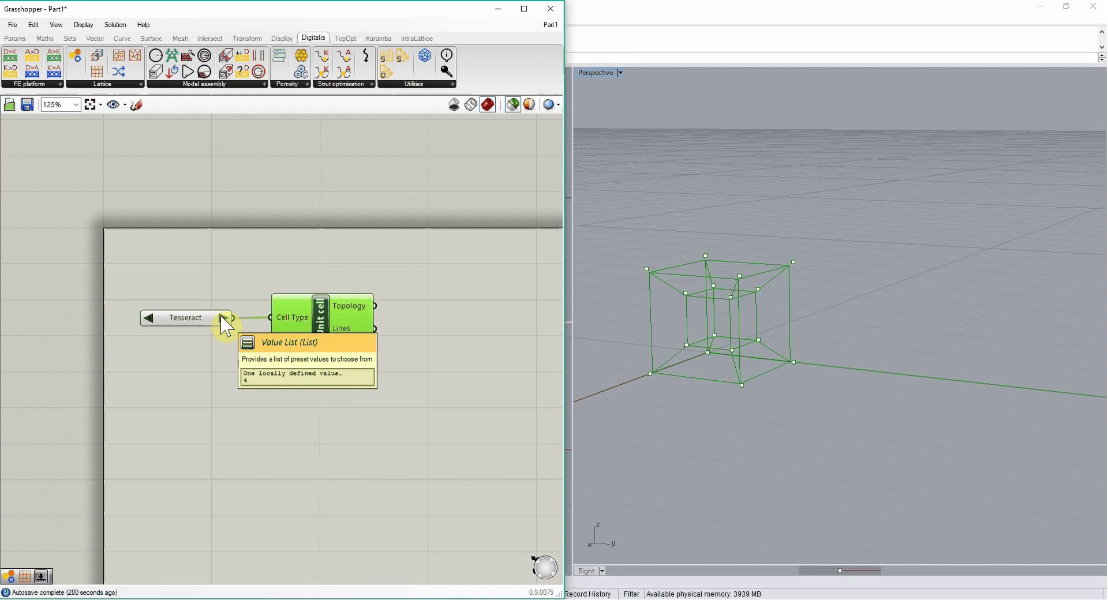
left_click(223, 318)
left_click(223, 318)
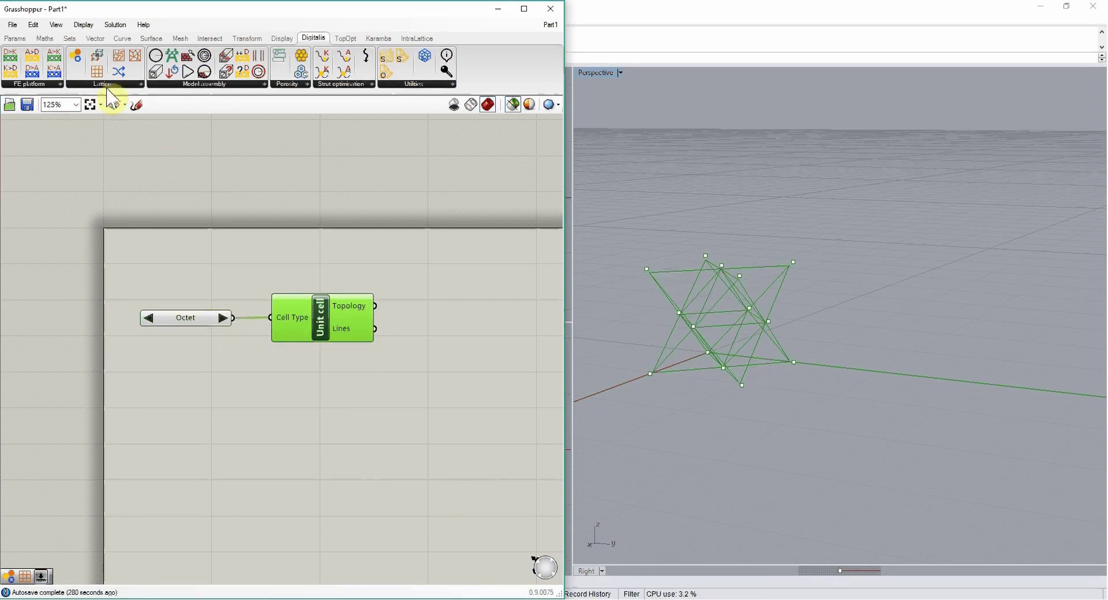
- Place a Uniform lattice fed by the unit cell's Topology, then paste Brep and Plane parameters
left_click_drag(97, 71, 322, 446)
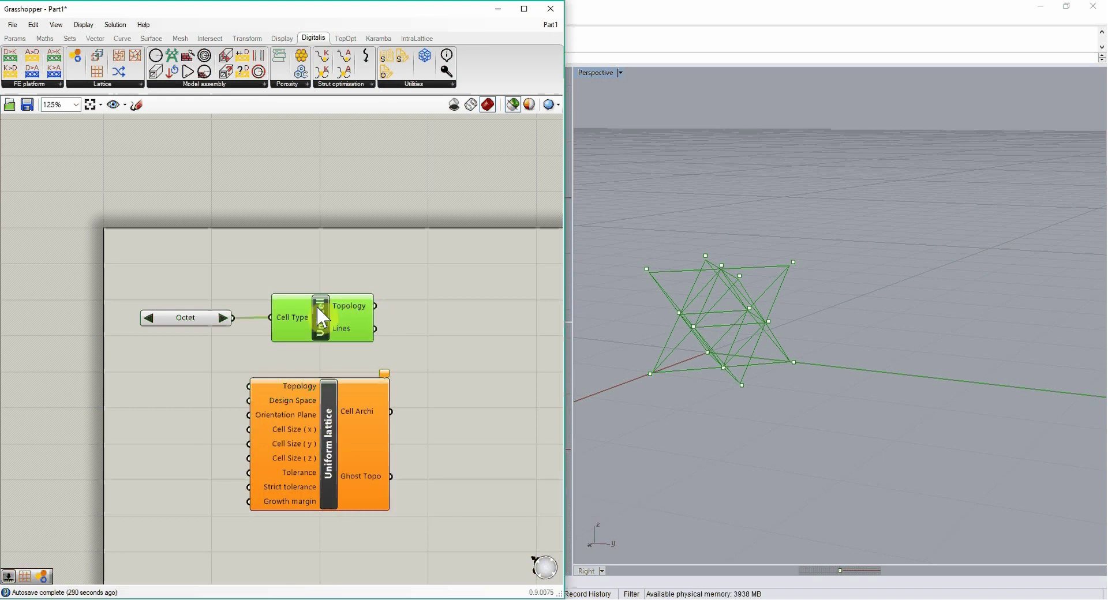
left_click_drag(376, 306, 247, 386)
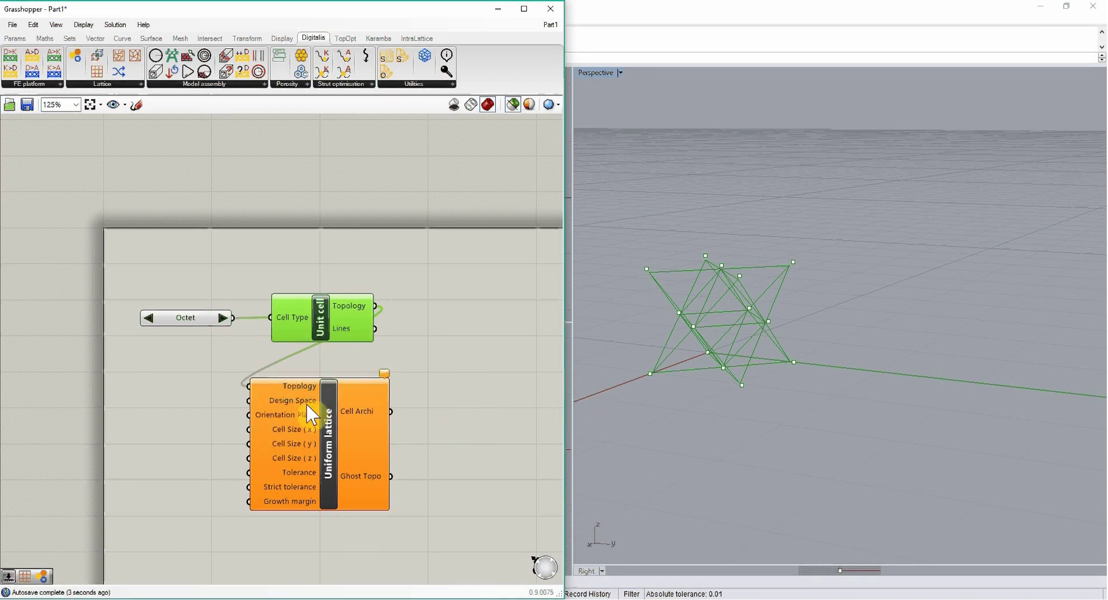
mouse_move(308, 397)
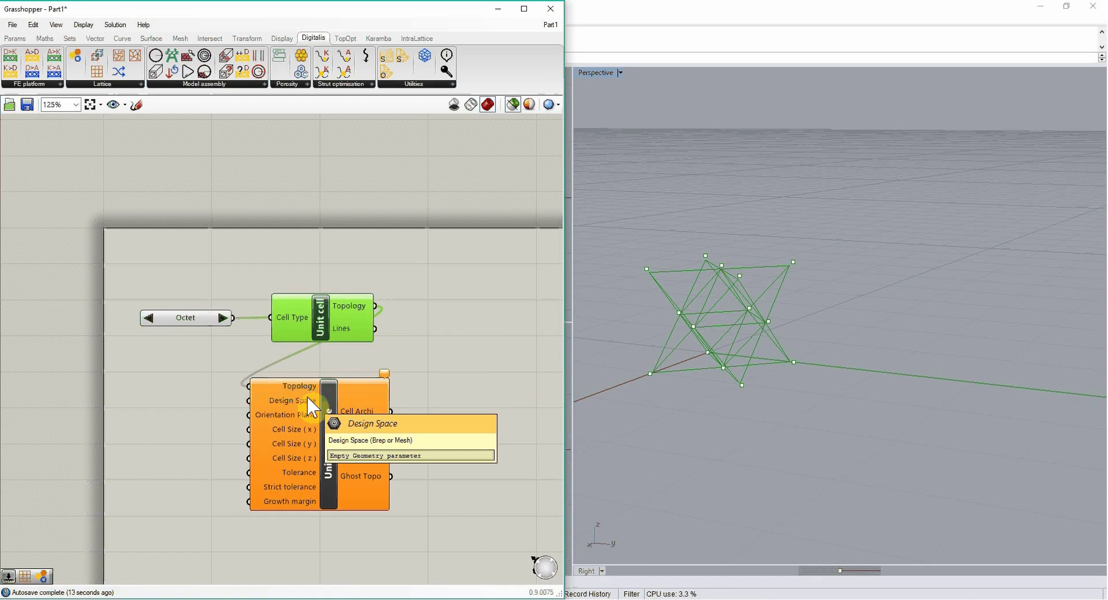
scroll(306, 396, "down", 2)
key("ctrl+v")
- Wire the Brep box into Uniform lattice's Design Space so an octet lattice fills it
left_click_drag(259, 557, 228, 407)
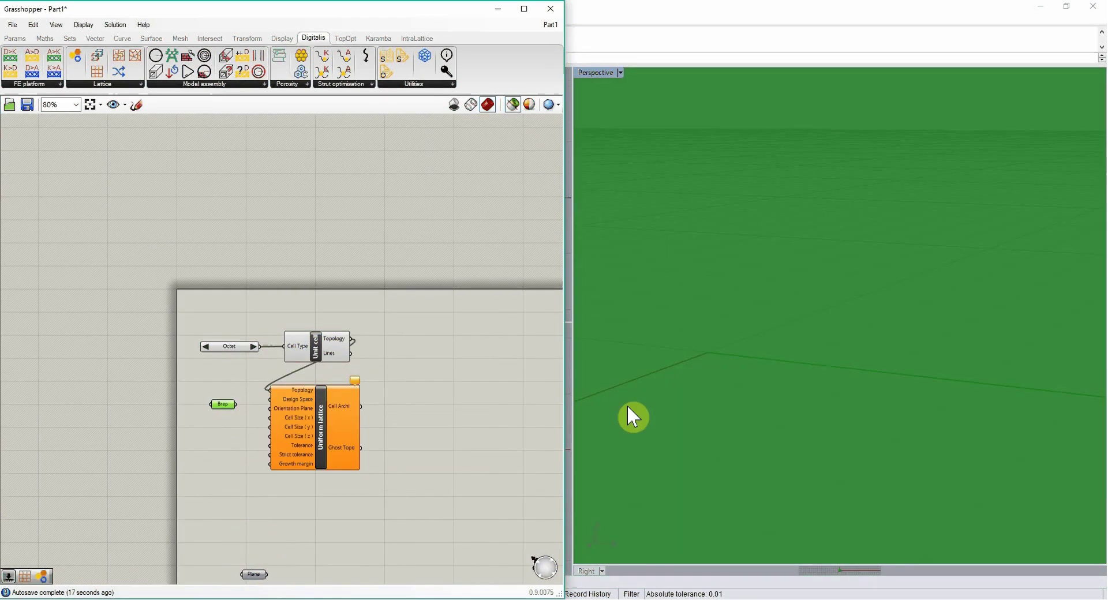
scroll(658, 404, "down", 5)
scroll(725, 380, "down", 3)
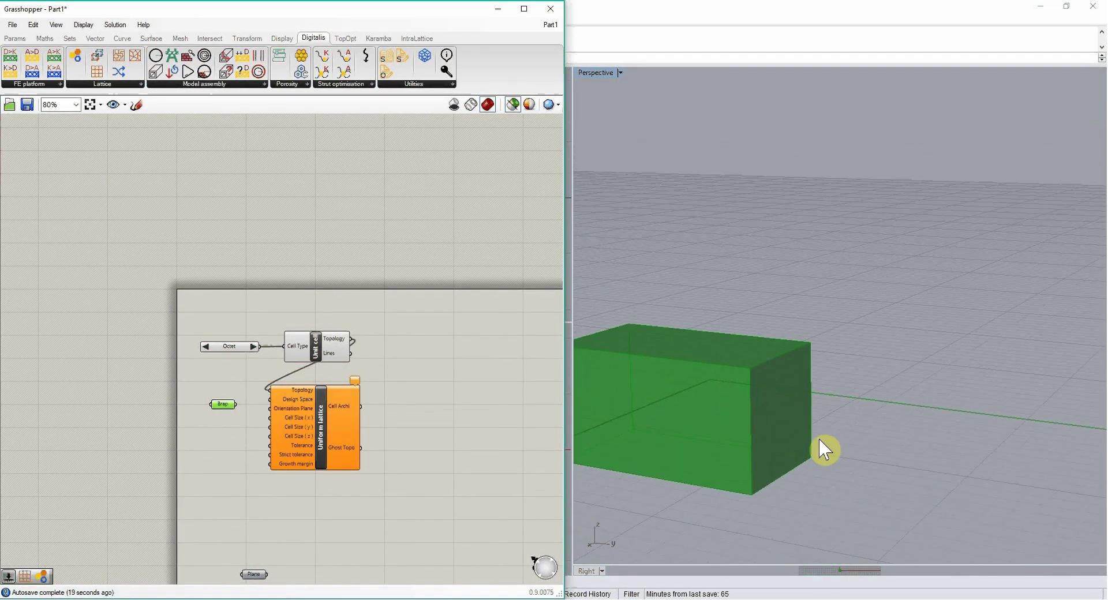
right_click_drag(923, 352, 876, 379, "ctrl")
scroll(774, 398, "up", 2)
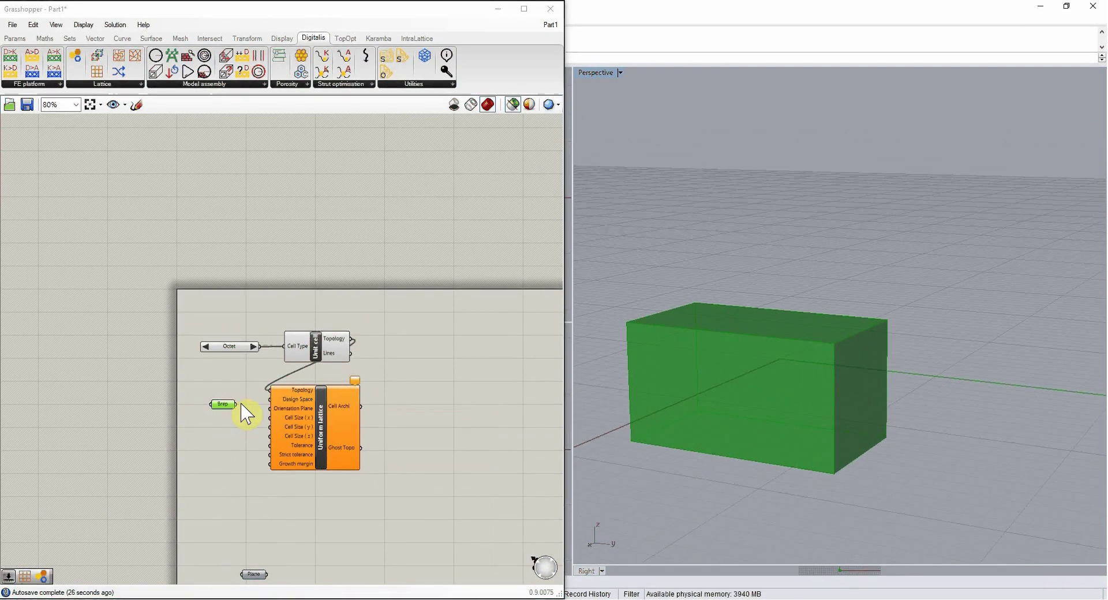
left_click_drag(235, 404, 269, 400)
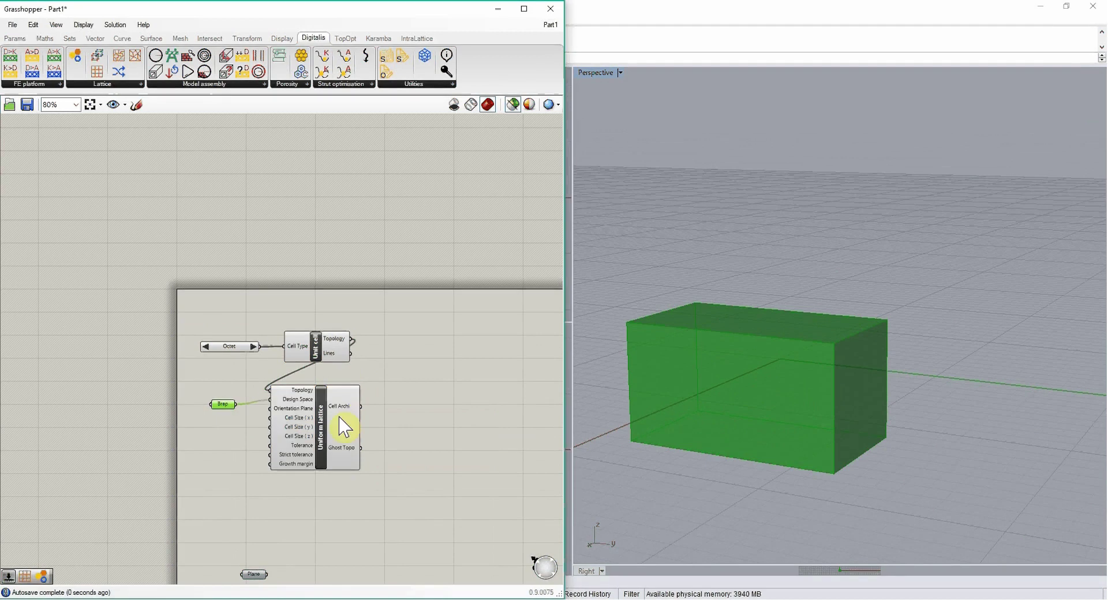
right_click_drag(797, 456, 929, 454)
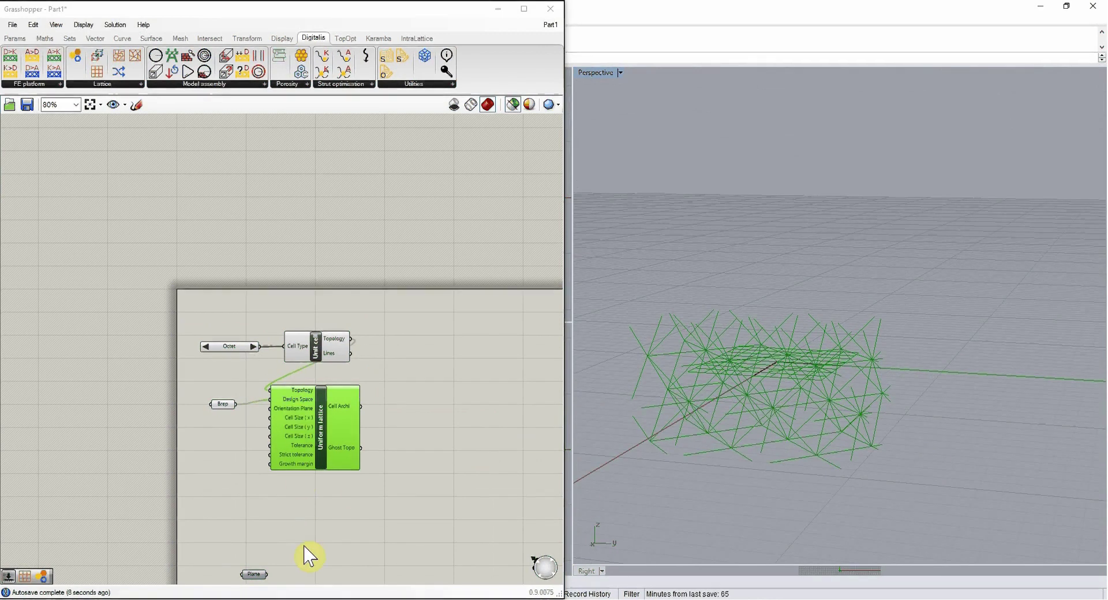
- Wire the Plane into Orientation Plane and cycle the cell type via Diamond and Honeycomb 1 to Grid
left_click_drag(267, 574, 271, 409)
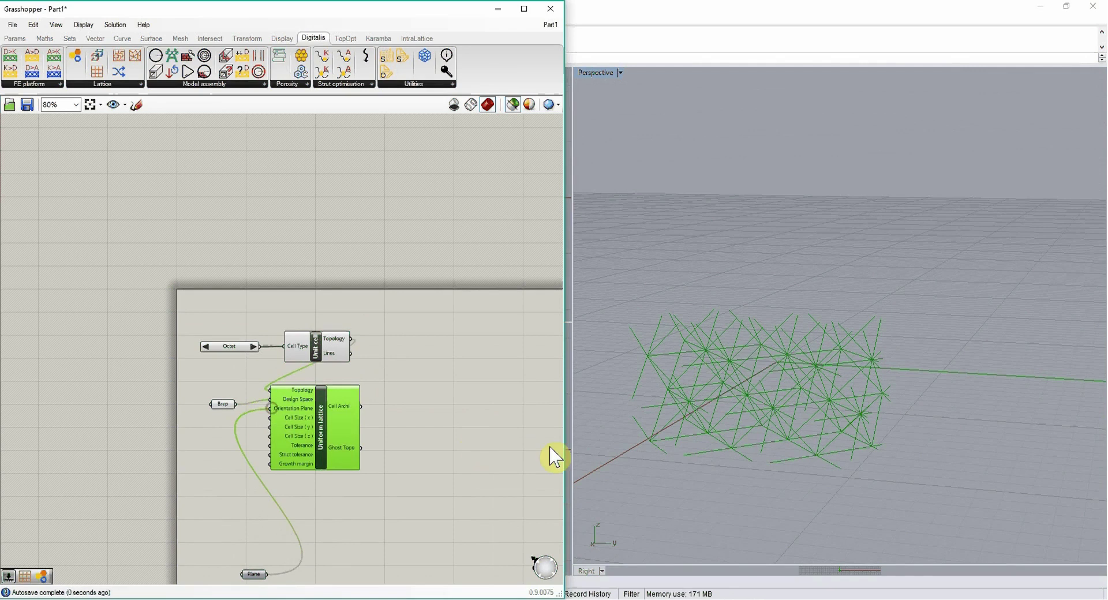
right_click_drag(631, 475, 765, 484)
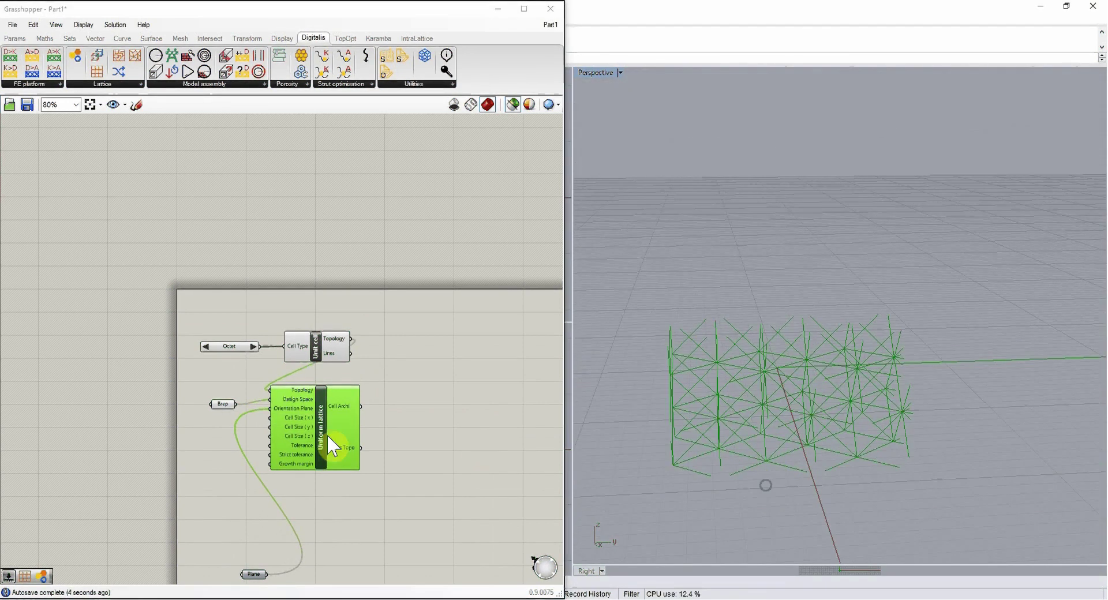
left_click(254, 346)
left_click(253, 346)
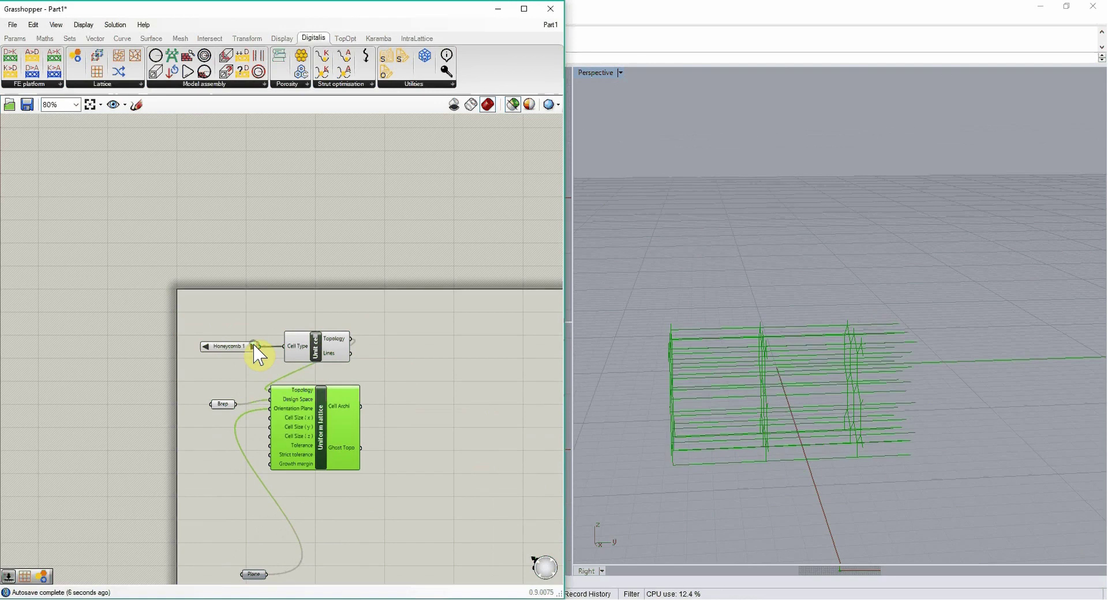
right_click_drag(762, 495, 673, 486)
left_click(253, 346)
left_click(253, 346)
right_click_drag(341, 534, 354, 457)
- Connect the 2.000 Number Slider to Uniform lattice's Cell Size x, y and z inputs
scroll(354, 456, "up", 2)
left_click_drag(240, 554, 220, 459)
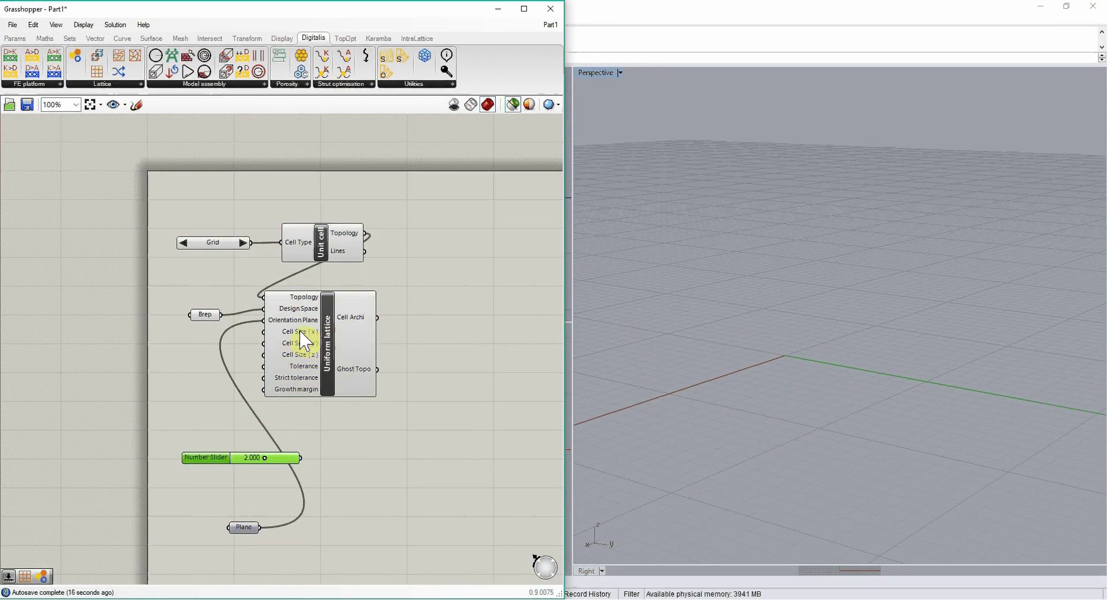
left_click_drag(300, 458, 264, 332)
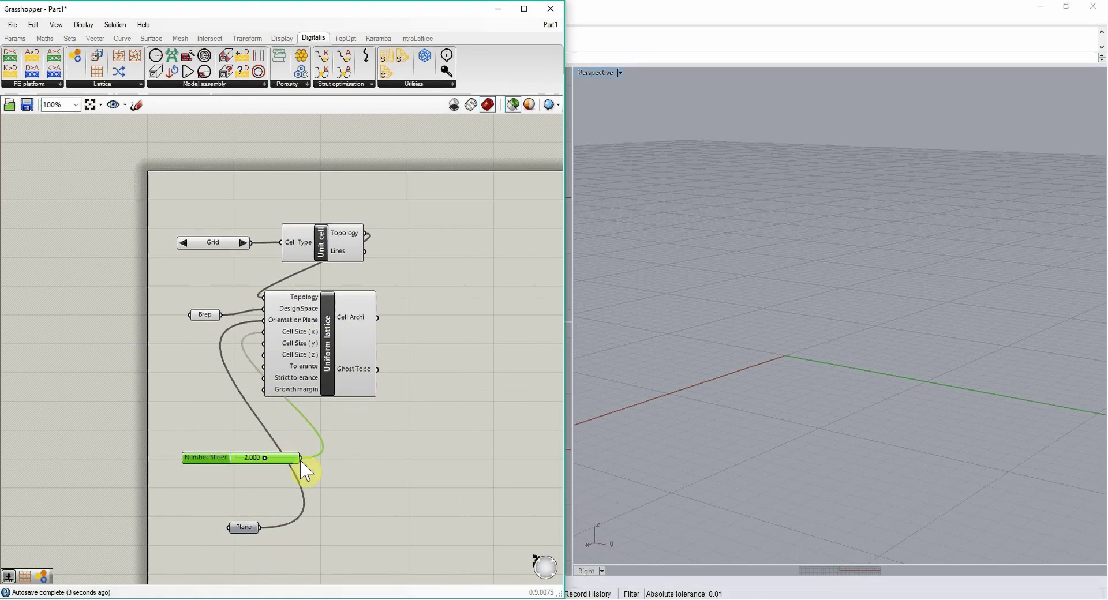
left_click_drag(301, 458, 257, 356)
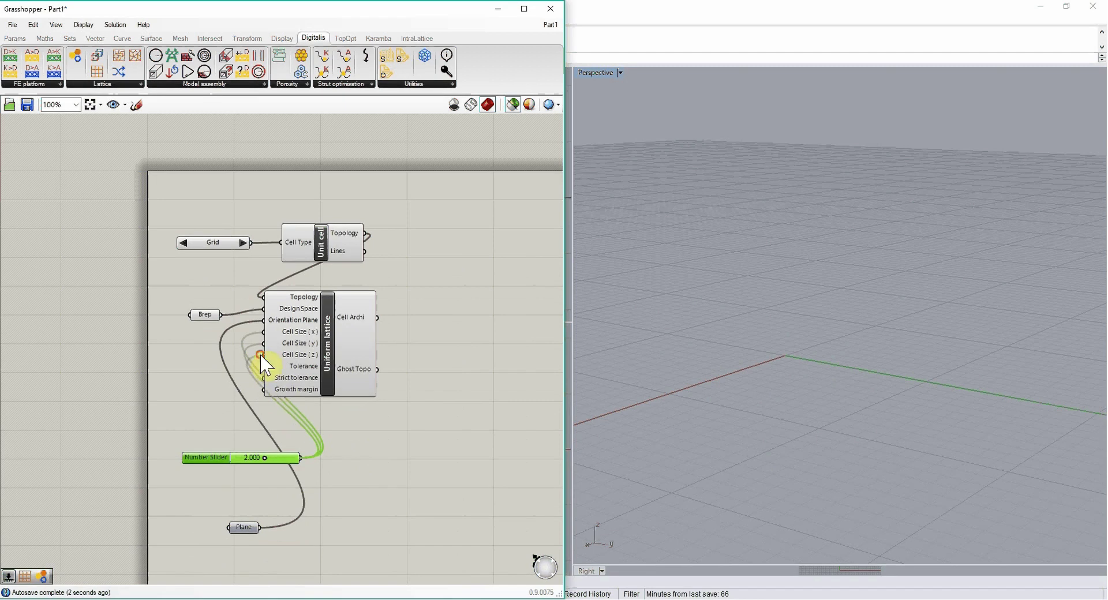
left_click(332, 336)
right_click_drag(740, 475, 825, 361)
scroll(826, 361, "up", 4)
scroll(836, 374, "down", 5)
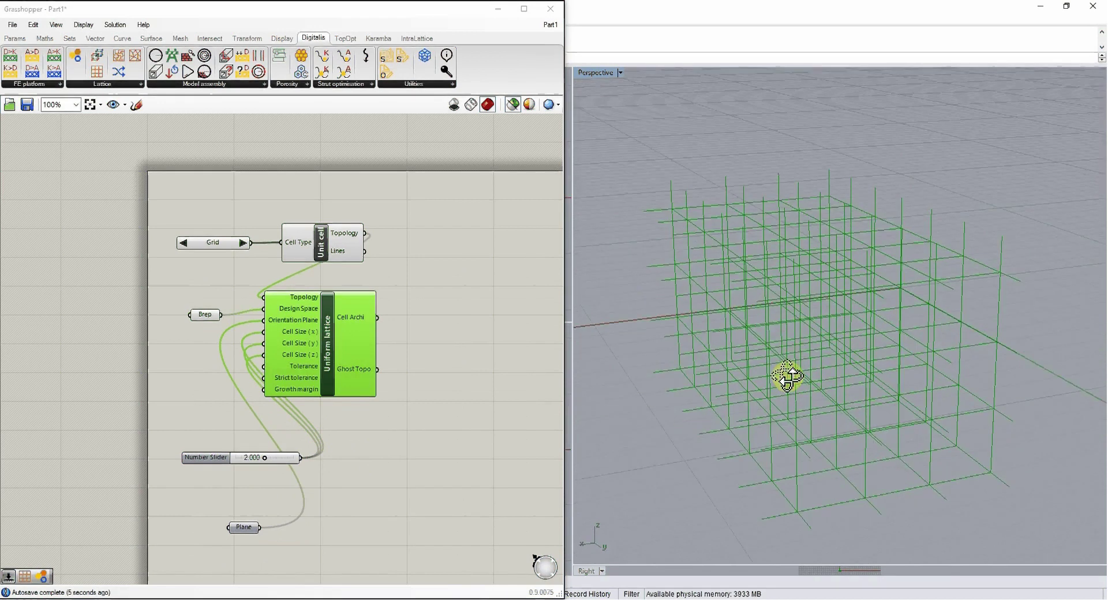
- Cycle the cell type through X, Star, Tesseract and Octet, settling on Diamond
left_click(243, 242)
left_click(243, 243)
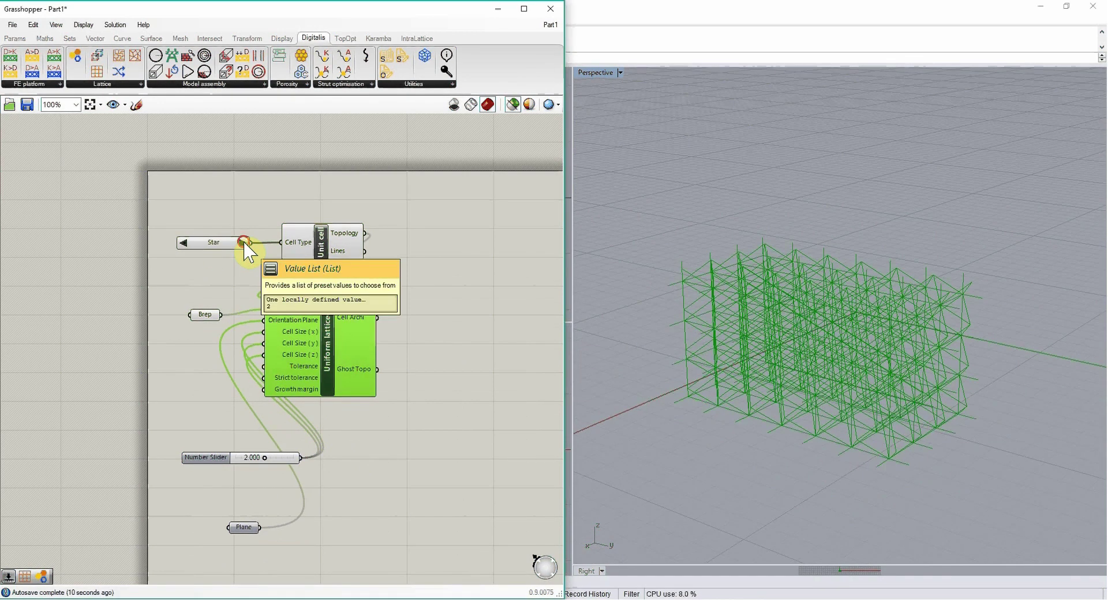
left_click(243, 242)
left_click(243, 242)
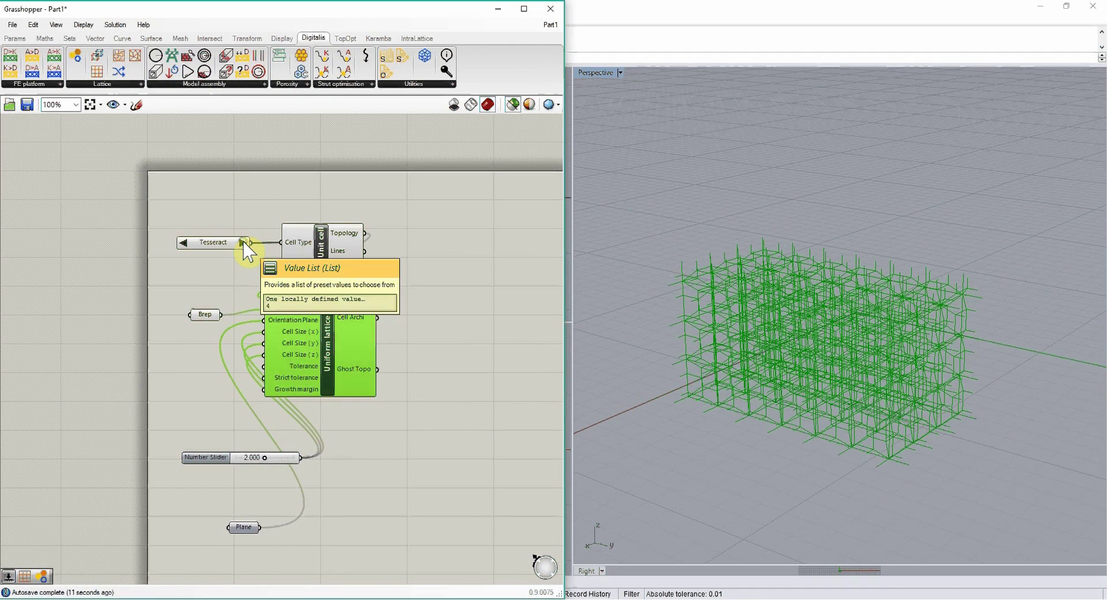
left_click(243, 242)
left_click(243, 243)
left_click(243, 242)
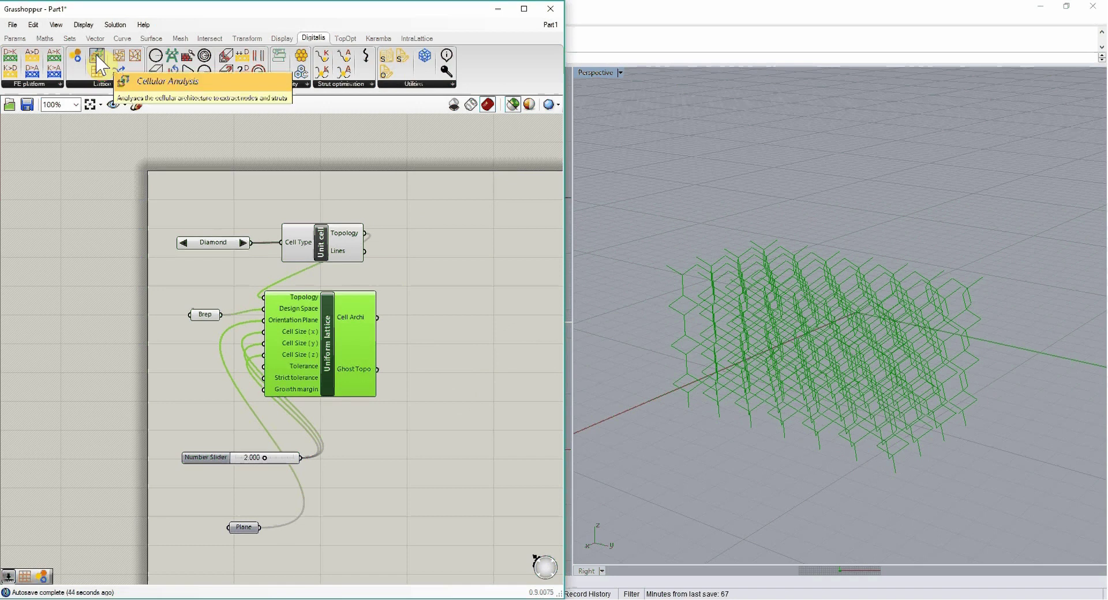
- Place a Cellular Analysis component and wire the Uniform lattice's Cell Archi output into it
left_click_drag(97, 56, 451, 340)
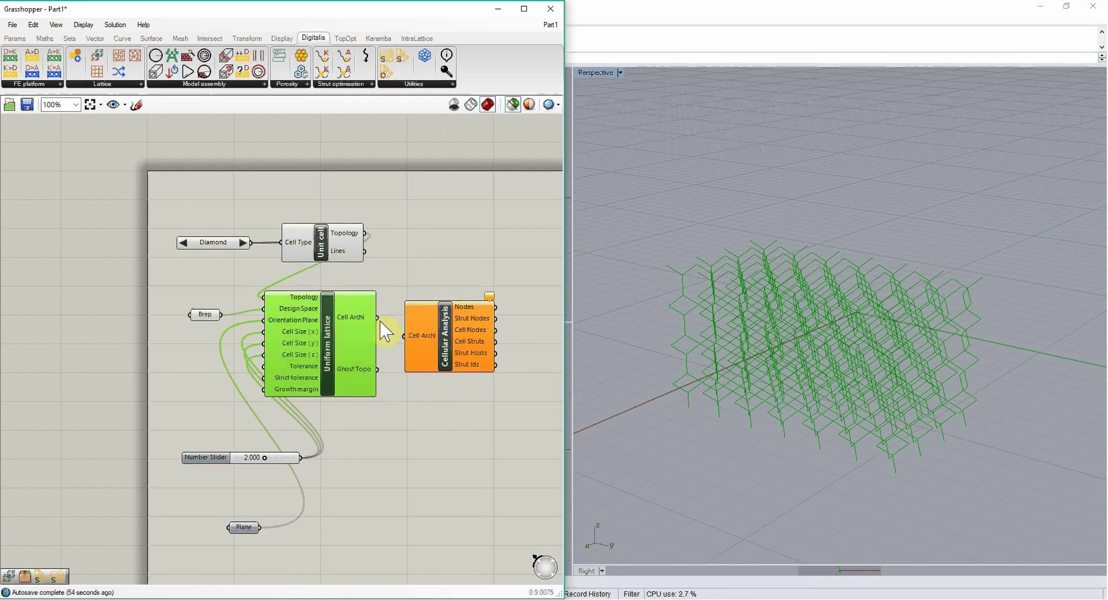
left_click_drag(376, 318, 404, 338)
right_click_drag(489, 415, 446, 413)
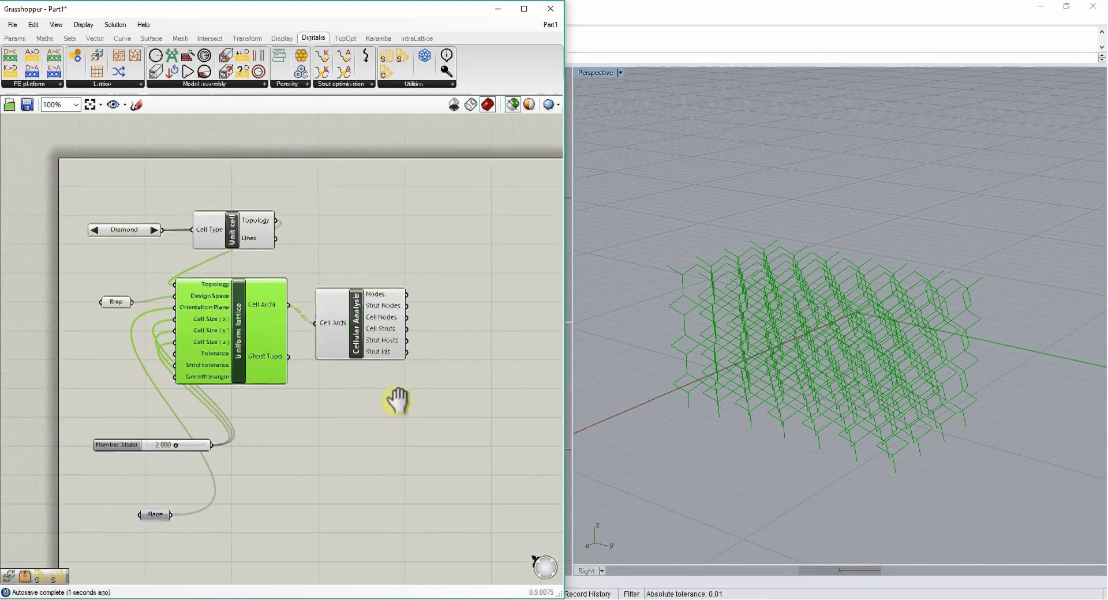
mouse_move(371, 297)
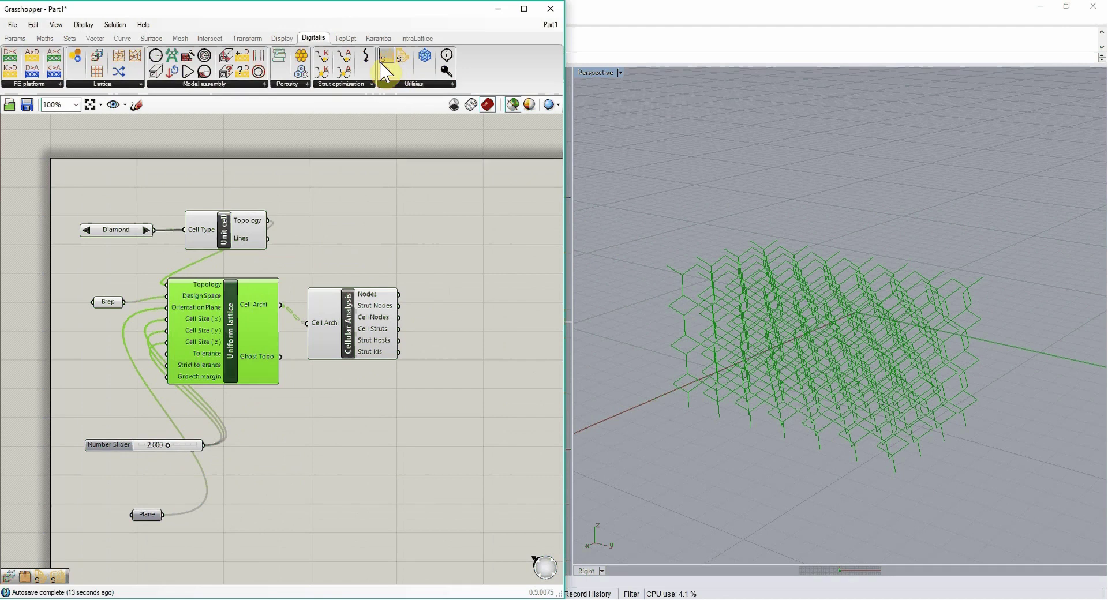
- Place Write Scaffold and wire in Strut Nodes, Cell Nodes, Cell Struts, Strut Hosts, Strut Ids and Ghost Topo
left_click_drag(384, 72, 462, 317)
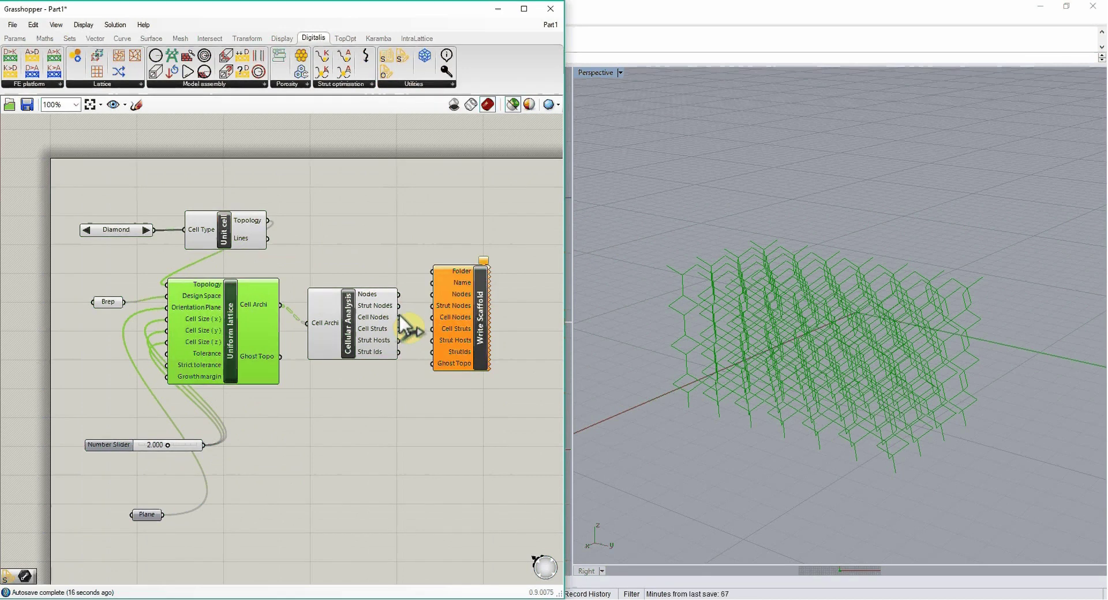
left_click_drag(398, 306, 434, 354)
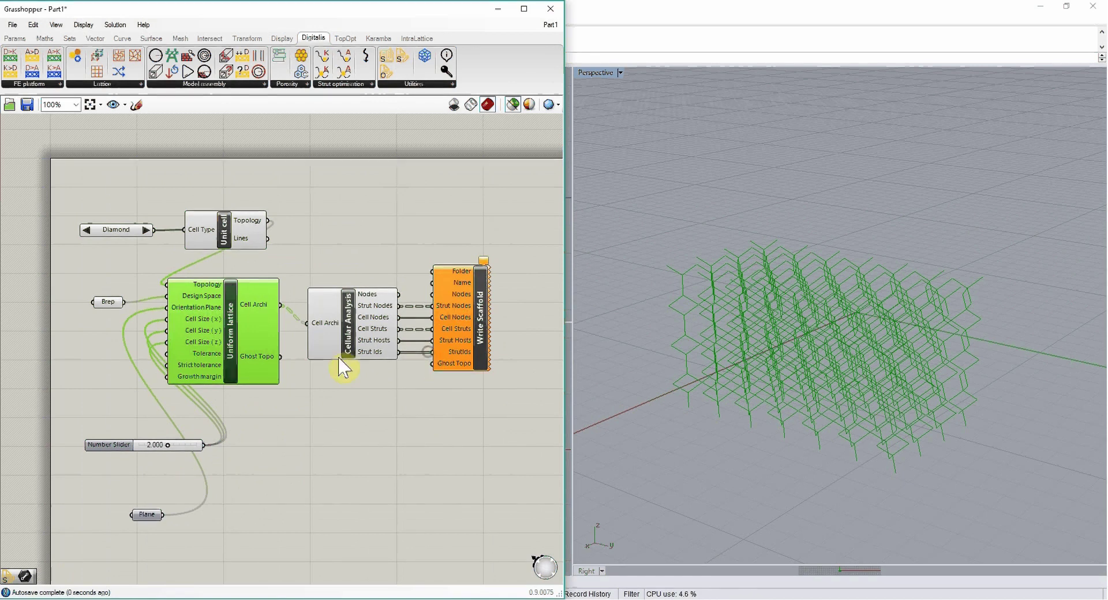
left_click_drag(282, 357, 430, 364)
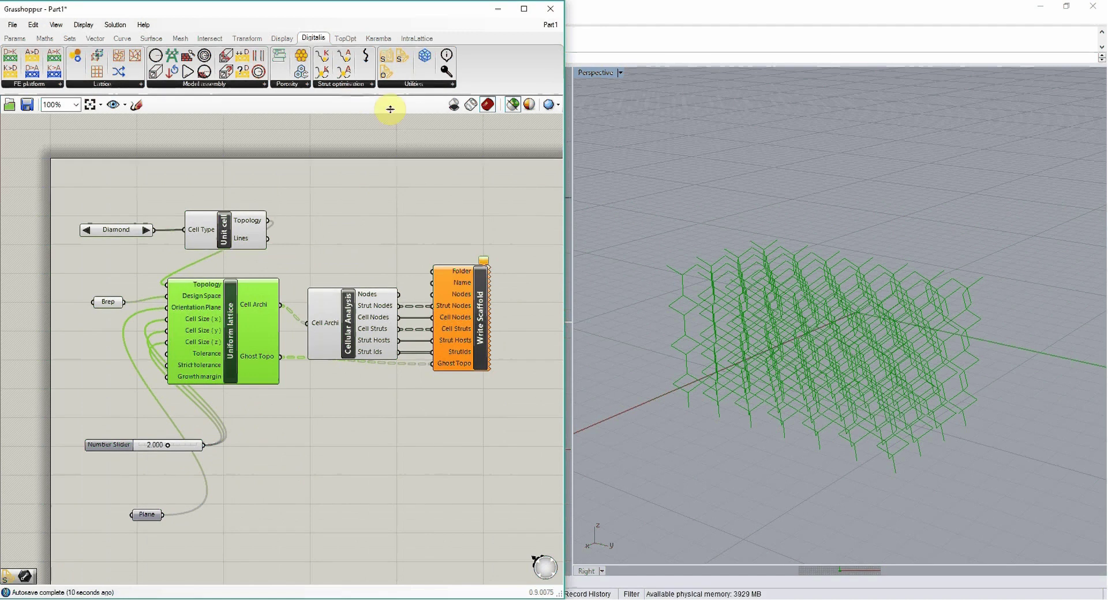
- Browse the Utilities and Lattice tool lists, deselecting the components in between
left_click(413, 85)
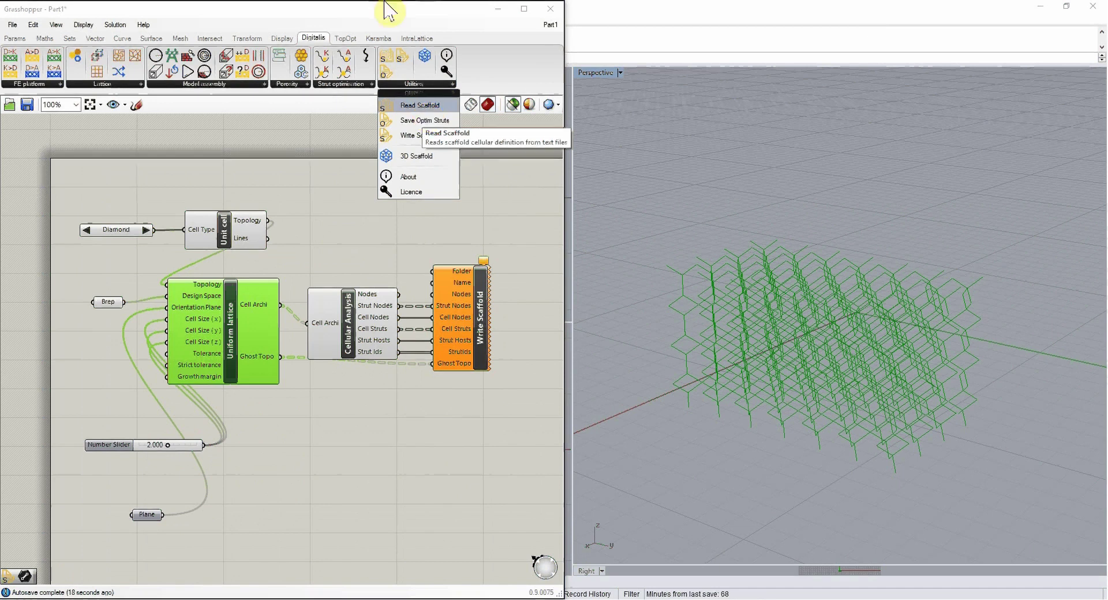
left_click(350, 420)
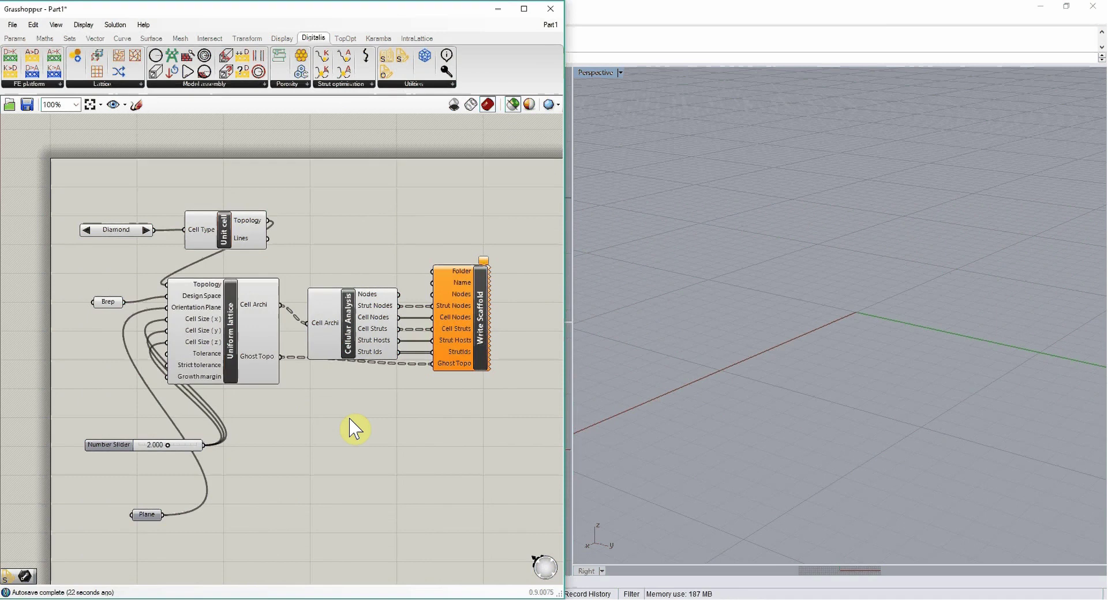
left_click(125, 84)
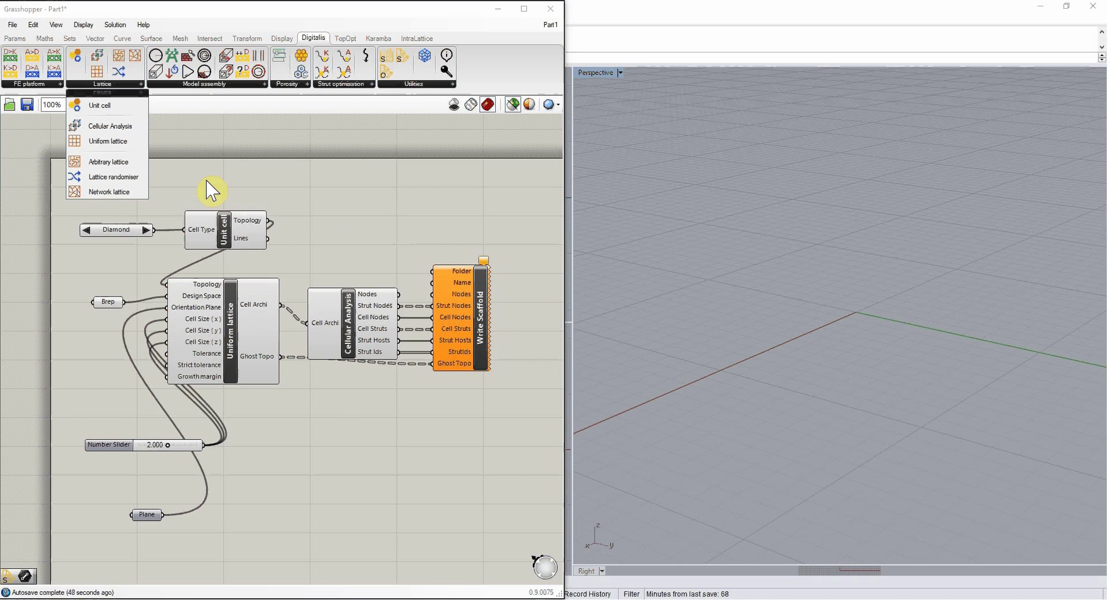
- Open Lattice.gh from DigitalisTutorial > Cantilever and look over its grouped components
left_click(12, 24)
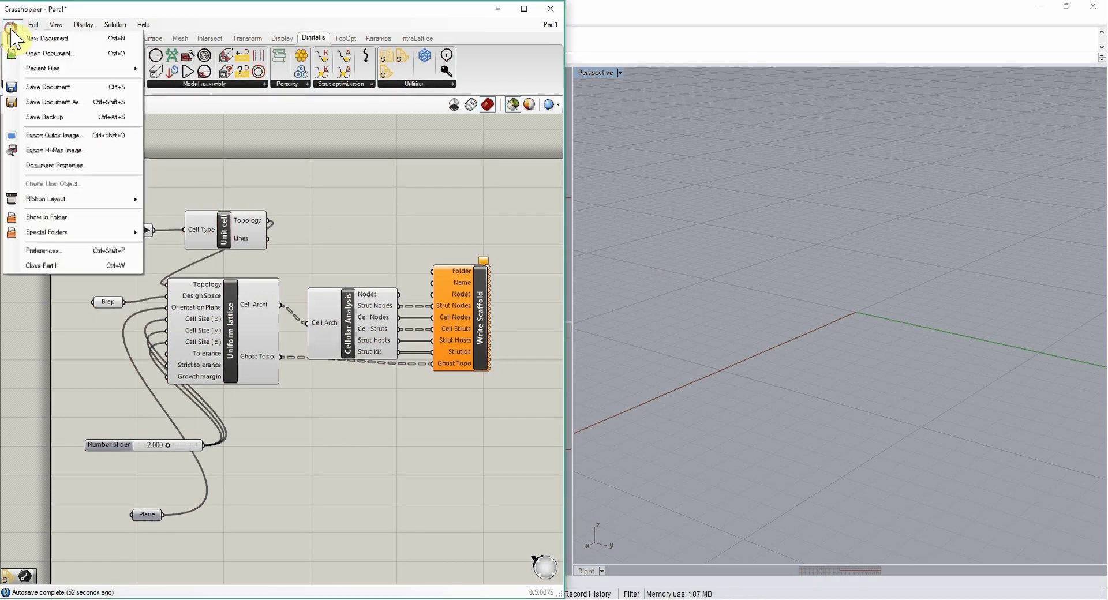
left_click(72, 56)
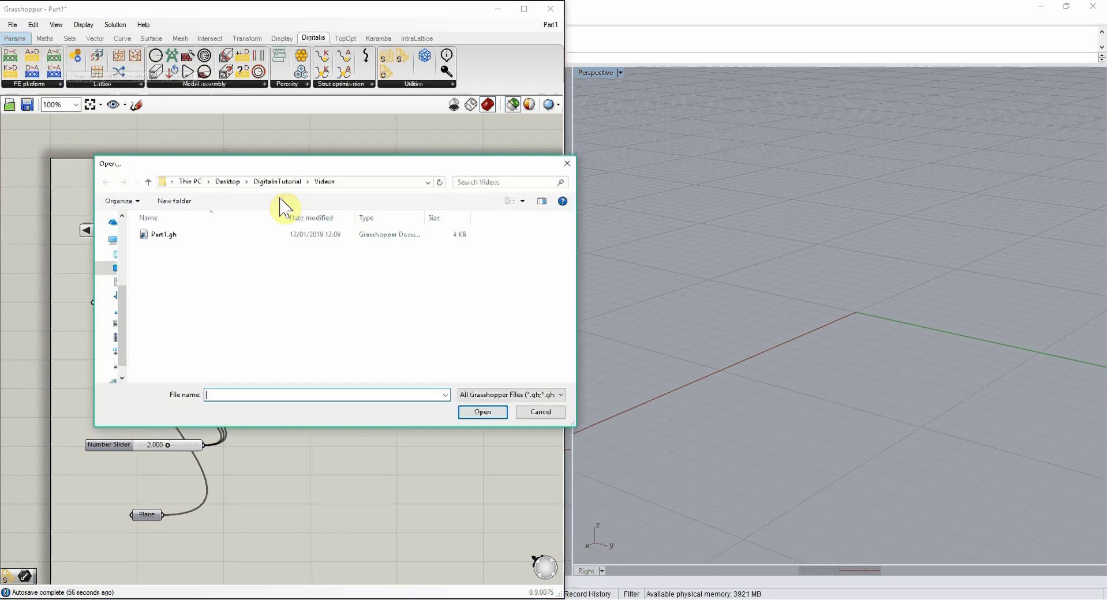
left_click(279, 183)
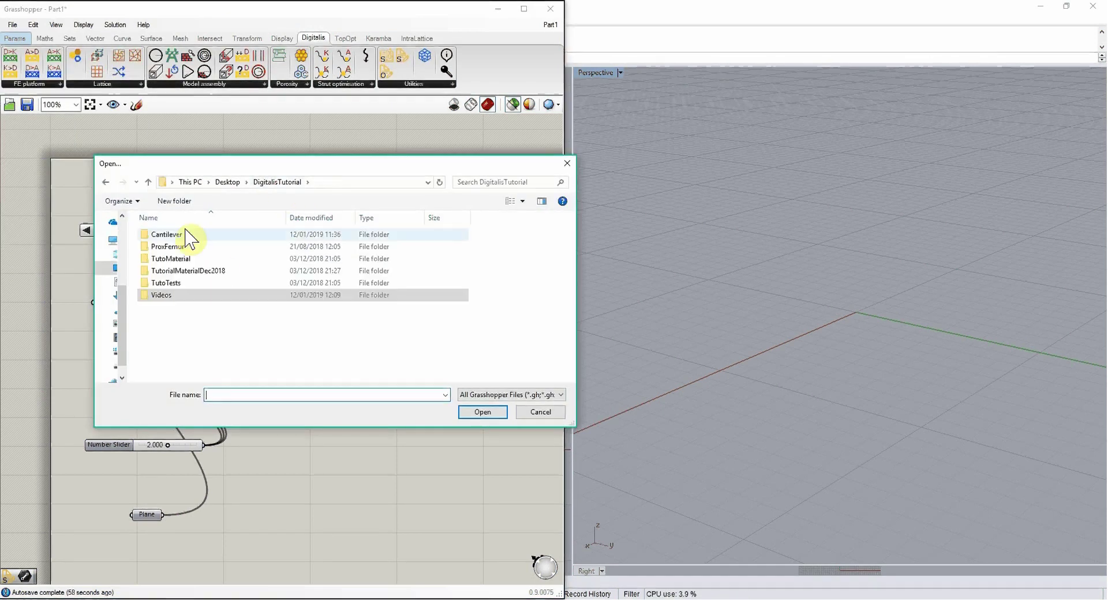
double_click(183, 235)
left_click(182, 246)
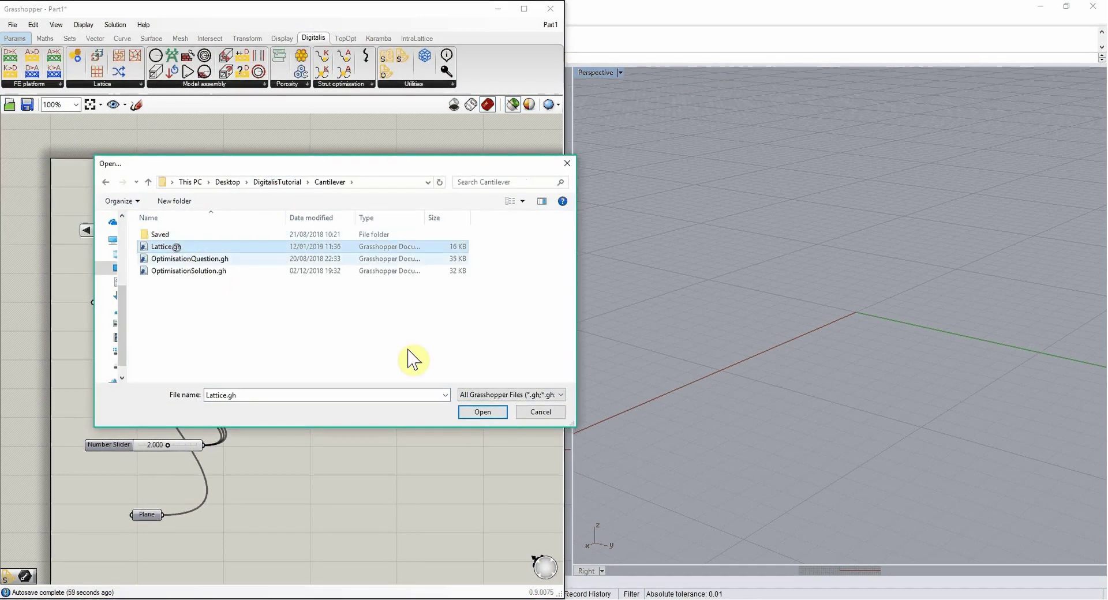
left_click(472, 413)
scroll(312, 436, "down", 1)
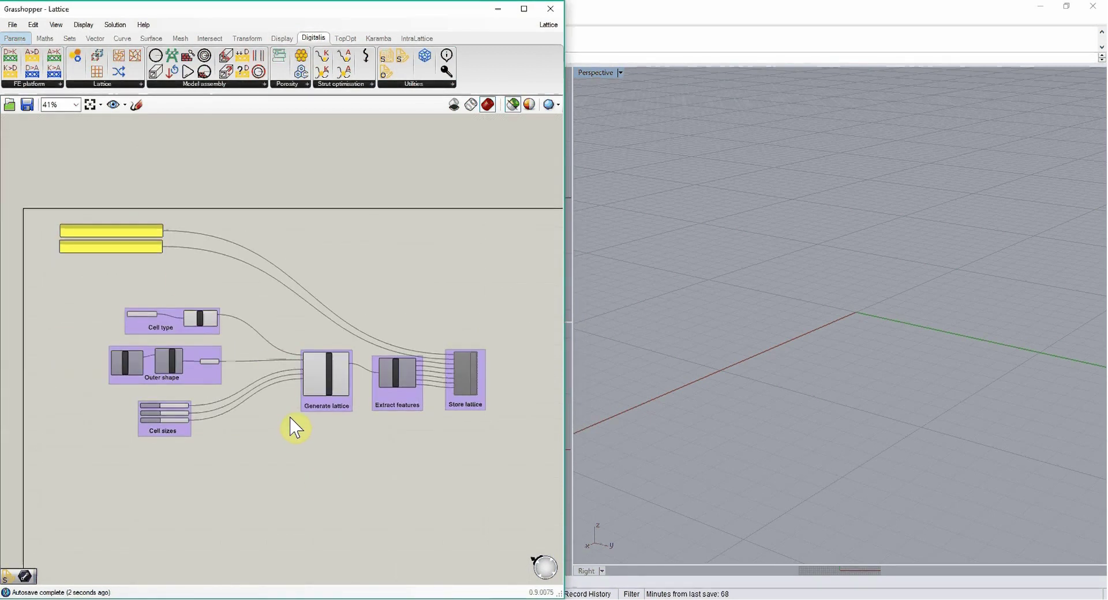
scroll(202, 325, "up", 1)
scroll(250, 324, "up", 1)
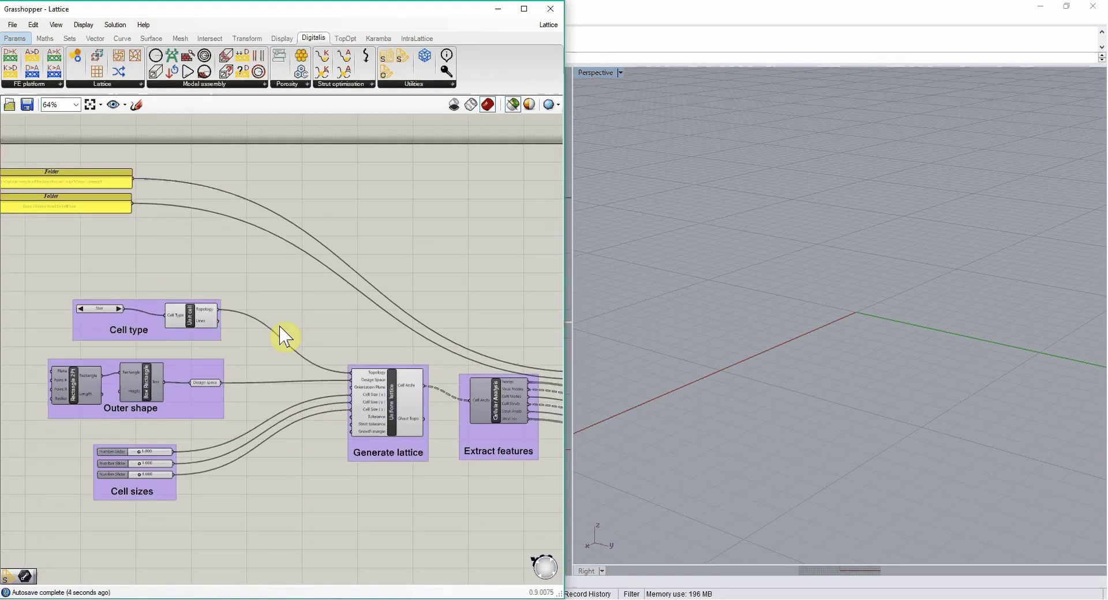
scroll(319, 346, "down", 1)
right_click_drag(346, 317, 309, 296)
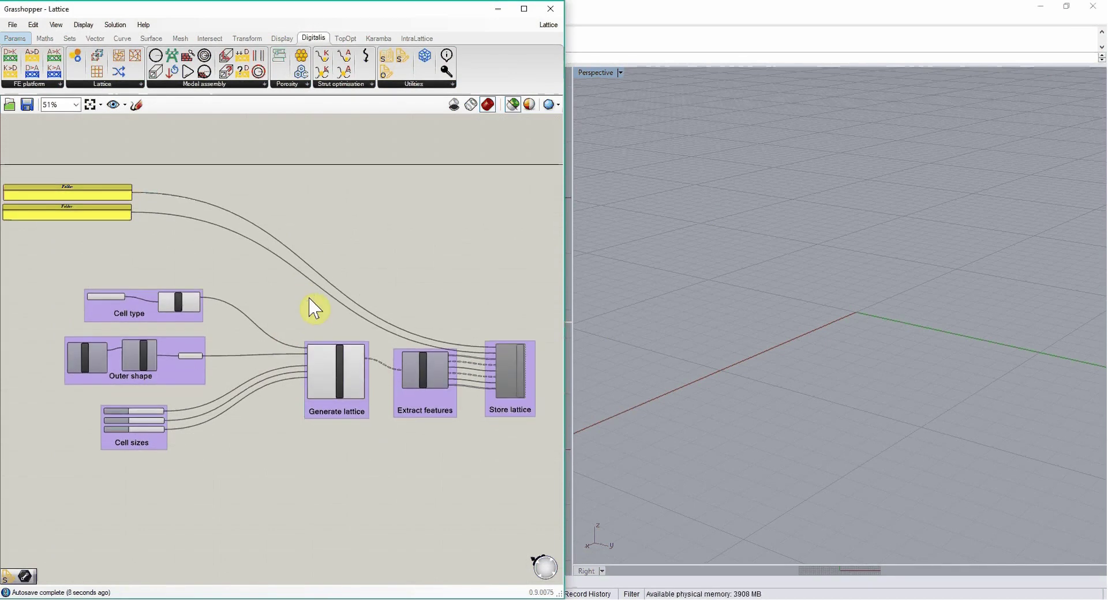